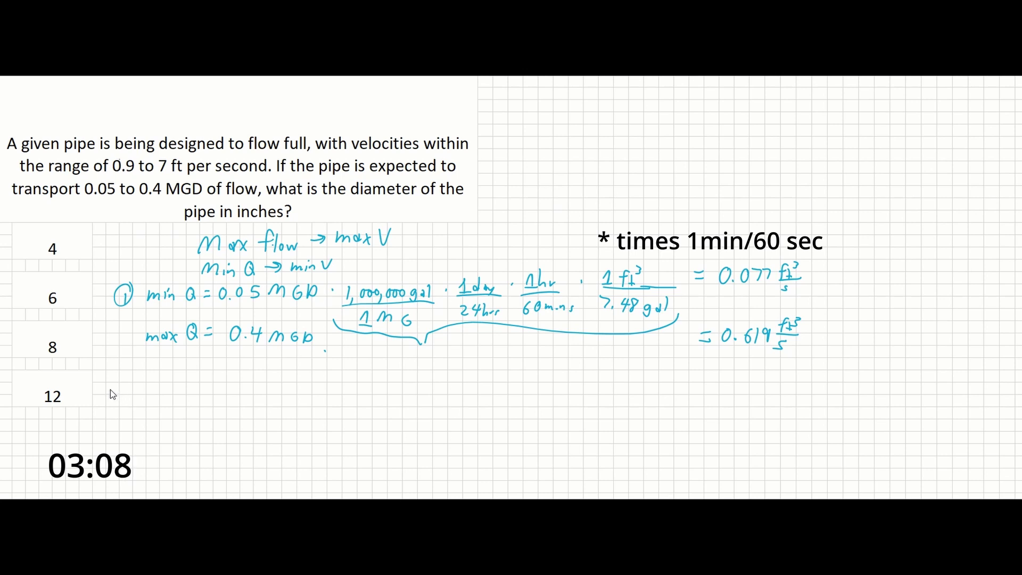
# Step: Circle step 2 and handwrite Qmin/Vmin = A = 0.077 ft³/s over 0.9
pyautogui.moveTo(126, 393); pyautogui.dragTo(126, 383)
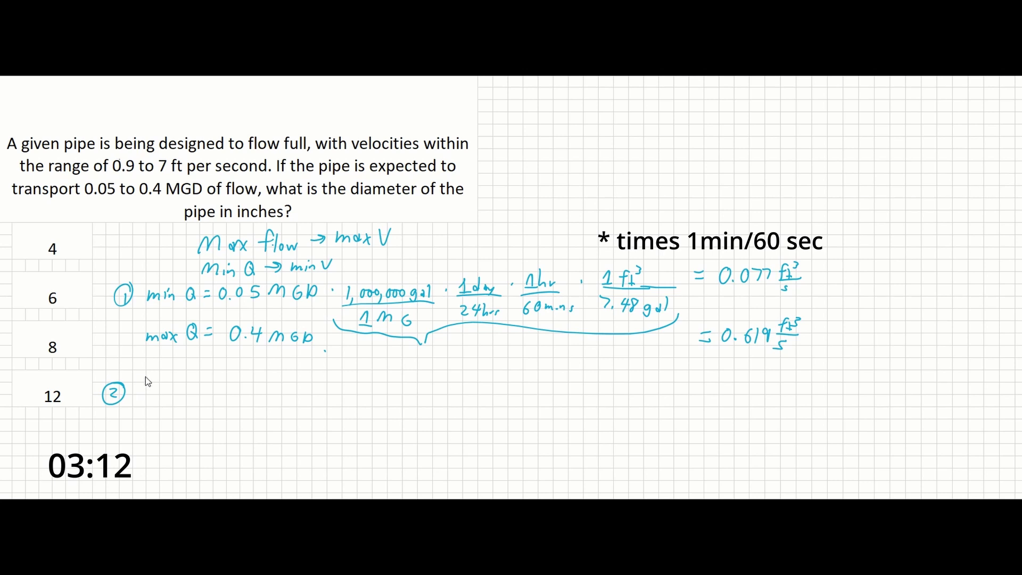
pyautogui.moveTo(147, 384)
pyautogui.mouseDown()
pyautogui.moveTo(172, 391)
pyautogui.moveTo(142, 391)
pyautogui.moveTo(149, 409)
pyautogui.moveTo(157, 396)
pyautogui.moveTo(181, 404)
pyautogui.moveTo(216, 379)
pyautogui.mouseUp()
pyautogui.moveTo(229, 376); pyautogui.dragTo(236, 381)
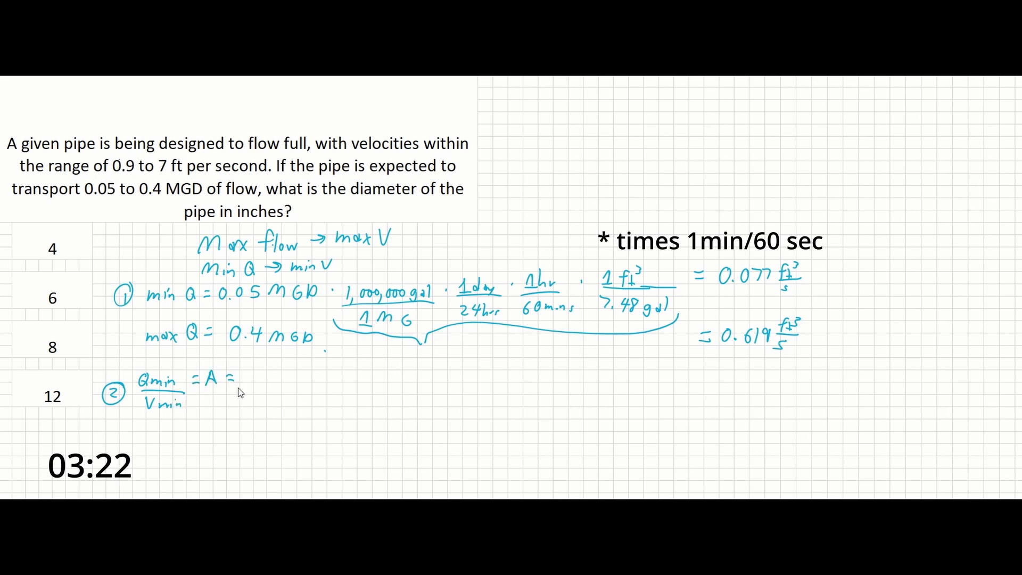
pyautogui.moveTo(256, 373)
pyautogui.mouseDown()
pyautogui.moveTo(254, 387)
pyautogui.moveTo(255, 373)
pyautogui.moveTo(292, 385)
pyautogui.mouseUp()
pyautogui.click(262, 385)
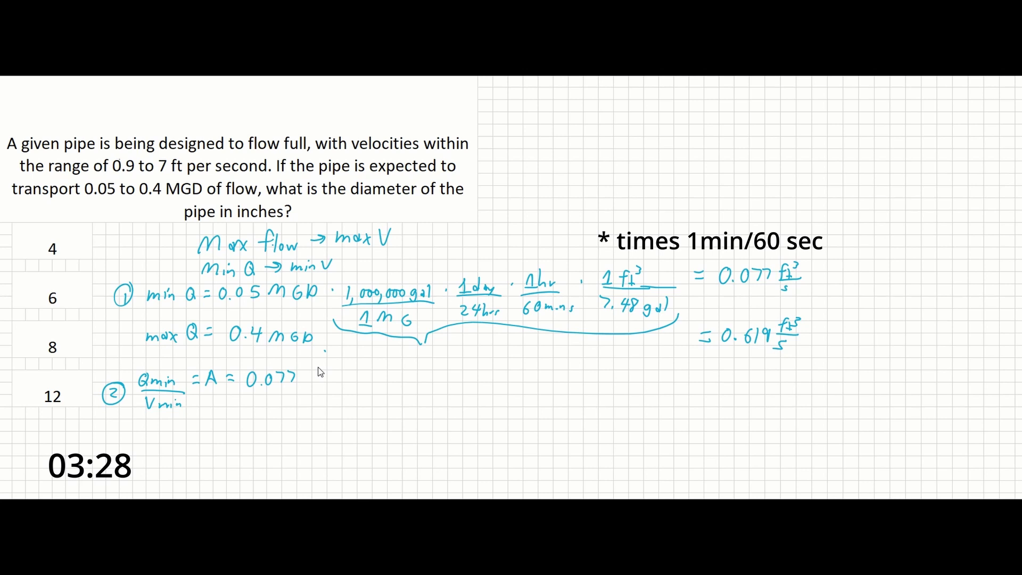
pyautogui.moveTo(312, 365)
pyautogui.mouseDown()
pyautogui.moveTo(298, 382)
pyautogui.moveTo(302, 394)
pyautogui.moveTo(243, 398)
pyautogui.mouseUp()
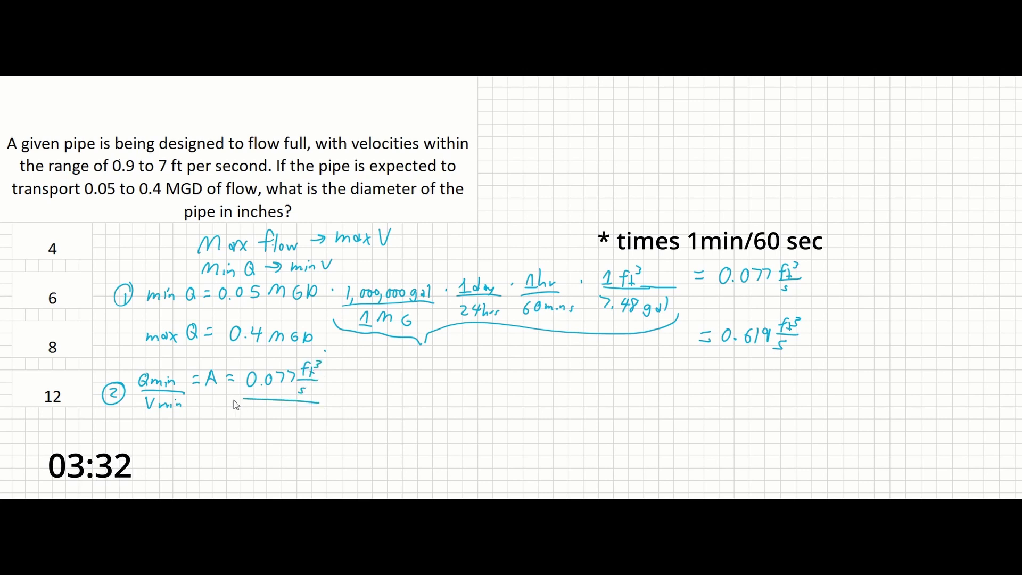
pyautogui.moveTo(262, 416)
pyautogui.mouseDown()
pyautogui.moveTo(301, 423)
pyautogui.moveTo(287, 431)
pyautogui.mouseUp()
pyautogui.click(265, 426)
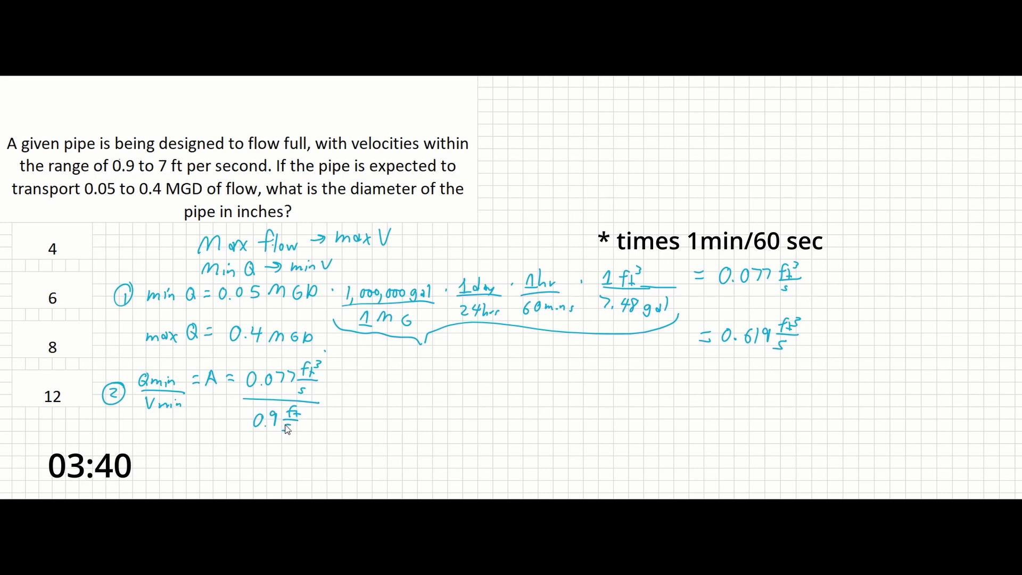
# Step: Continue the line with = 0.085 ft² = πd²/4 to solve for d
pyautogui.moveTo(345, 377); pyautogui.dragTo(354, 377)
pyautogui.moveTo(372, 384)
pyautogui.mouseDown()
pyautogui.moveTo(395, 374)
pyautogui.moveTo(405, 384)
pyautogui.moveTo(410, 373)
pyautogui.moveTo(437, 380)
pyautogui.mouseUp()
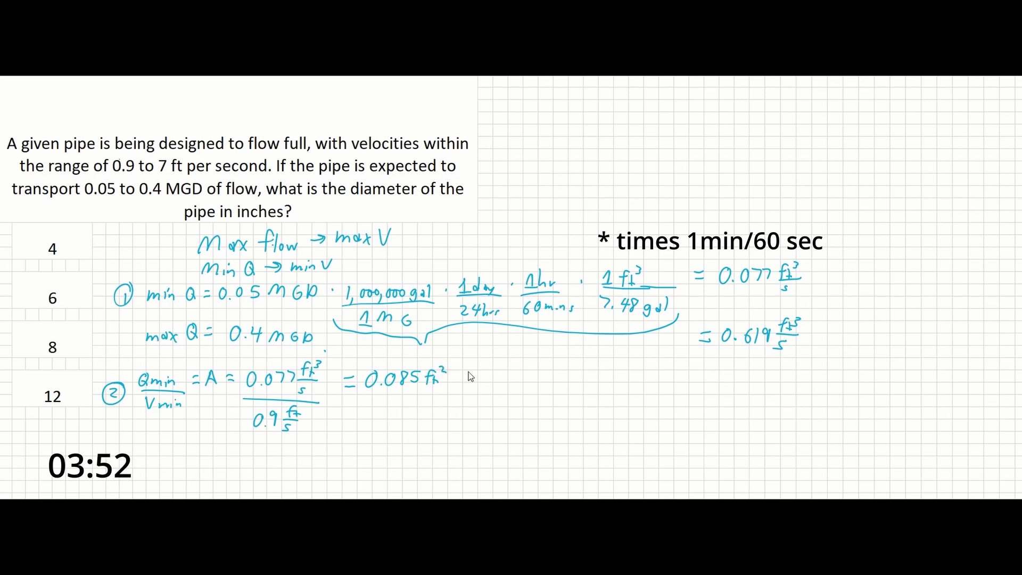
pyautogui.moveTo(464, 379)
pyautogui.mouseDown()
pyautogui.moveTo(535, 372)
pyautogui.moveTo(489, 381)
pyautogui.moveTo(494, 360)
pyautogui.moveTo(512, 359)
pyautogui.moveTo(511, 380)
pyautogui.moveTo(519, 361)
pyautogui.moveTo(511, 382)
pyautogui.moveTo(493, 388)
pyautogui.moveTo(497, 401)
pyautogui.moveTo(544, 370)
pyautogui.moveTo(562, 383)
pyautogui.moveTo(598, 381)
pyautogui.mouseUp()
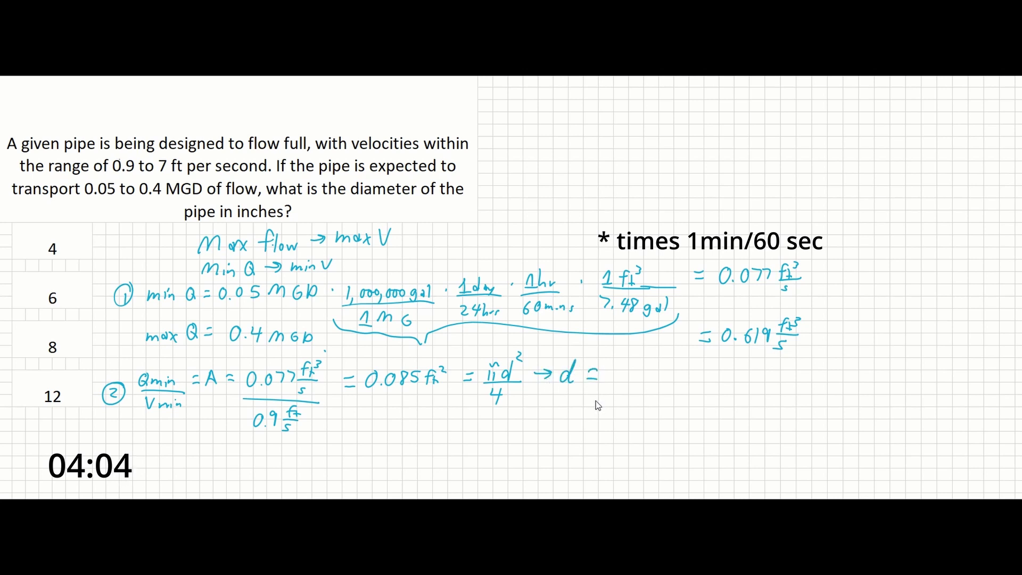
# Step: Write d = 0.33 ft × 12 in/1 ft = 4 in
pyautogui.moveTo(619, 369); pyautogui.dragTo(670, 382)
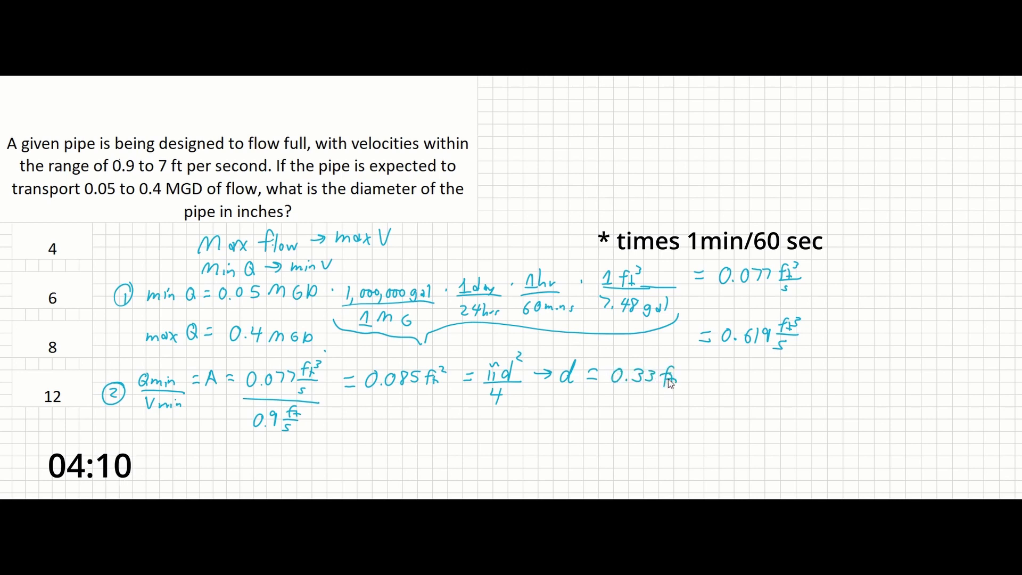
pyautogui.moveTo(689, 374)
pyautogui.mouseDown()
pyautogui.moveTo(740, 382)
pyautogui.moveTo(713, 404)
pyautogui.moveTo(718, 414)
pyautogui.moveTo(728, 398)
pyautogui.moveTo(713, 388)
pyautogui.mouseUp()
pyautogui.moveTo(695, 404); pyautogui.dragTo(710, 399)
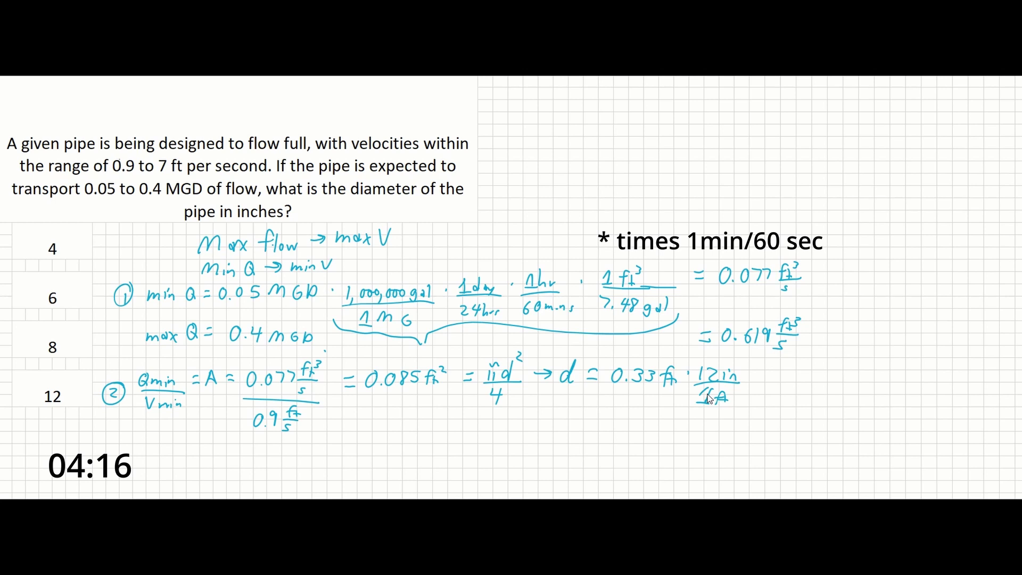
pyautogui.moveTo(760, 374); pyautogui.dragTo(769, 373)
pyautogui.moveTo(760, 379); pyautogui.dragTo(792, 378)
pyautogui.moveTo(788, 371)
pyautogui.mouseDown()
pyautogui.moveTo(787, 385)
pyautogui.moveTo(796, 383)
pyautogui.mouseUp()
pyautogui.moveTo(800, 383); pyautogui.dragTo(808, 382)
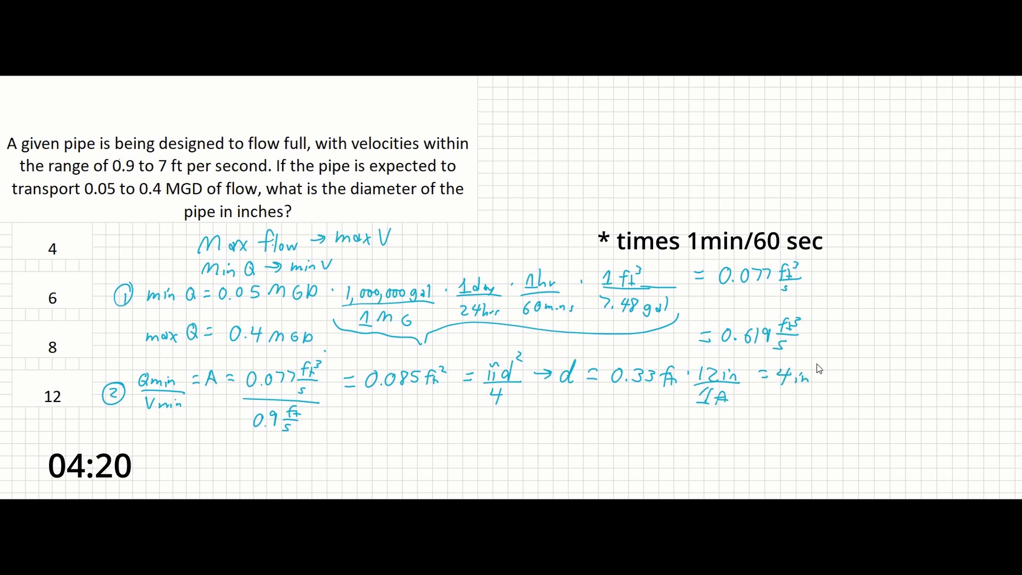
# Step: Start a new line reading Qmax/Vmax = A =
pyautogui.moveTo(145, 444)
pyautogui.mouseDown()
pyautogui.moveTo(136, 450)
pyautogui.moveTo(178, 454)
pyautogui.moveTo(135, 457)
pyautogui.moveTo(174, 480)
pyautogui.mouseUp()
pyautogui.moveTo(174, 472)
pyautogui.mouseDown()
pyautogui.moveTo(167, 479)
pyautogui.moveTo(204, 450)
pyautogui.mouseUp()
pyautogui.moveTo(198, 457); pyautogui.dragTo(222, 456)
pyautogui.moveTo(238, 451); pyautogui.dragTo(244, 452)
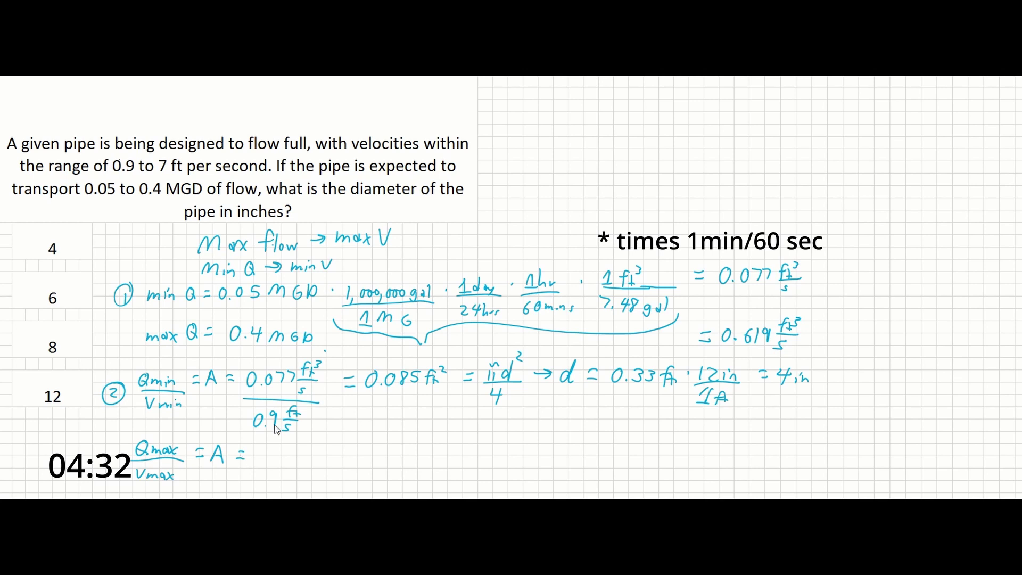
# Step: Write the maximum-flow area 0.619 ft³/s ÷ 7 = 0.088 ft² = πd²/4
pyautogui.moveTo(261, 445); pyautogui.dragTo(266, 448)
pyautogui.click(270, 455)
pyautogui.moveTo(276, 447); pyautogui.dragTo(300, 459)
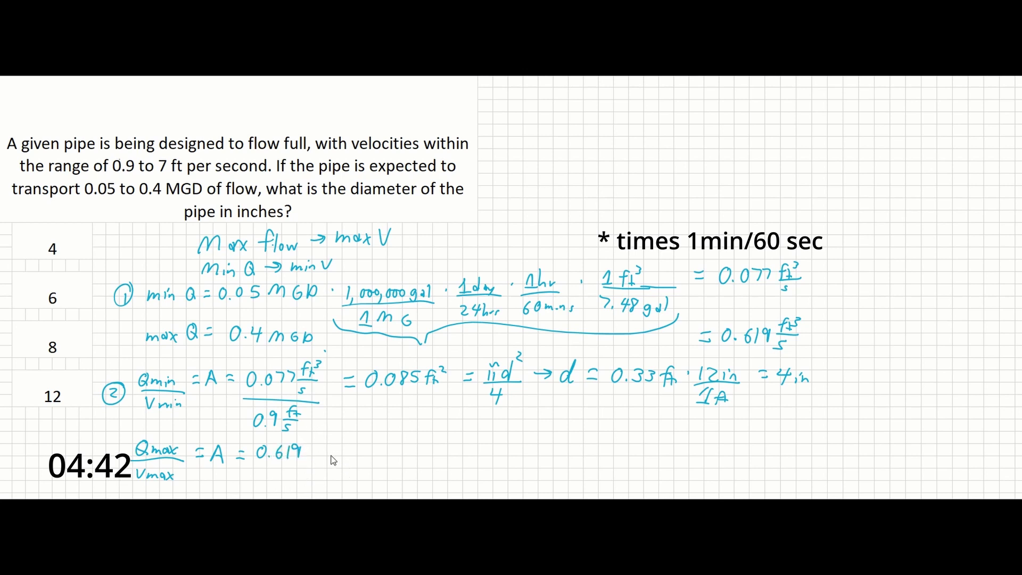
pyautogui.moveTo(313, 443)
pyautogui.mouseDown()
pyautogui.moveTo(313, 456)
pyautogui.moveTo(326, 458)
pyautogui.mouseUp()
pyautogui.click(304, 467)
pyautogui.moveTo(258, 471)
pyautogui.mouseDown()
pyautogui.moveTo(329, 472)
pyautogui.moveTo(274, 492)
pyautogui.moveTo(302, 480)
pyautogui.moveTo(294, 494)
pyautogui.mouseUp()
pyautogui.moveTo(346, 455); pyautogui.dragTo(470, 447)
pyautogui.click(380, 457)
pyautogui.moveTo(461, 454)
pyautogui.mouseDown()
pyautogui.moveTo(493, 454)
pyautogui.moveTo(496, 434)
pyautogui.mouseUp()
pyautogui.moveTo(515, 447)
pyautogui.mouseDown()
pyautogui.moveTo(521, 437)
pyautogui.moveTo(499, 474)
pyautogui.moveTo(533, 446)
pyautogui.moveTo(572, 457)
pyautogui.moveTo(592, 449)
pyautogui.mouseUp()
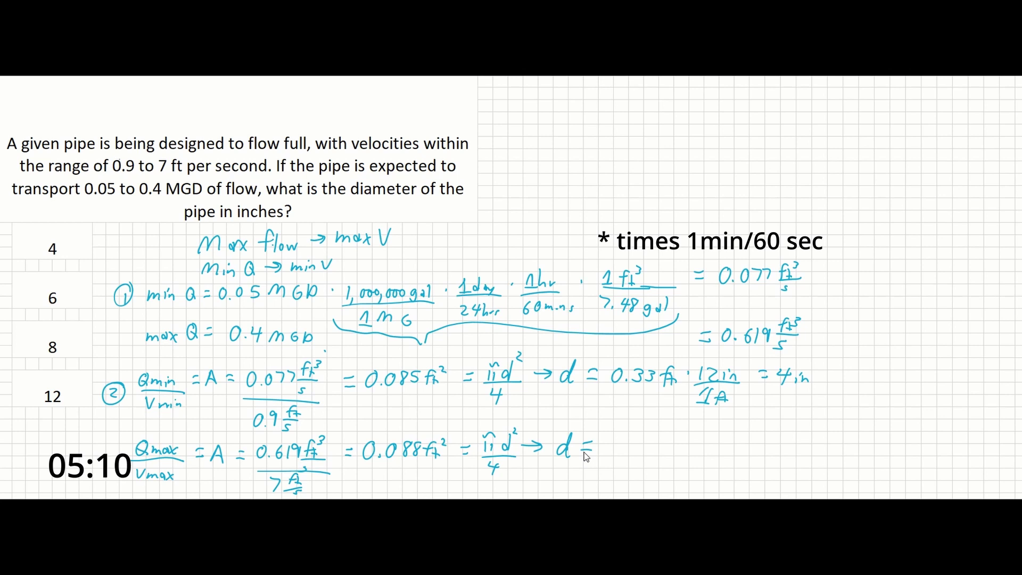
# Step: Write d = 0.33 ft → 4 in and circle answer choice 4
pyautogui.moveTo(618, 438)
pyautogui.mouseDown()
pyautogui.moveTo(612, 454)
pyautogui.moveTo(620, 437)
pyautogui.moveTo(640, 446)
pyautogui.moveTo(633, 452)
pyautogui.mouseUp()
pyautogui.click(625, 450)
pyautogui.moveTo(650, 438)
pyautogui.mouseDown()
pyautogui.moveTo(648, 453)
pyautogui.moveTo(675, 442)
pyautogui.moveTo(680, 450)
pyautogui.moveTo(724, 446)
pyautogui.mouseUp()
pyautogui.moveTo(725, 446)
pyautogui.mouseDown()
pyautogui.moveTo(716, 452)
pyautogui.moveTo(769, 450)
pyautogui.mouseUp()
pyautogui.moveTo(771, 450); pyautogui.dragTo(779, 450)
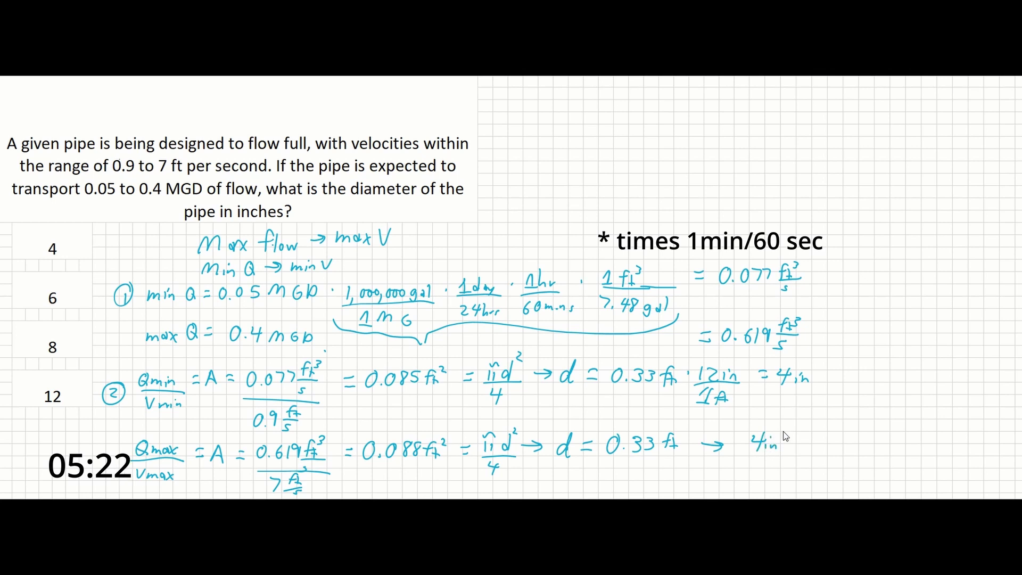
pyautogui.moveTo(84, 228); pyautogui.dragTo(26, 236)
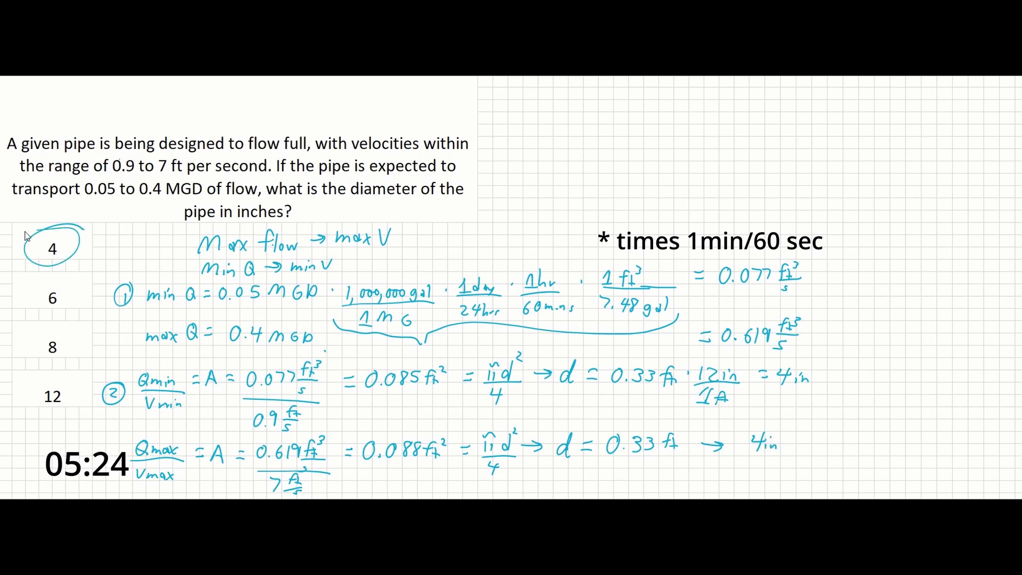